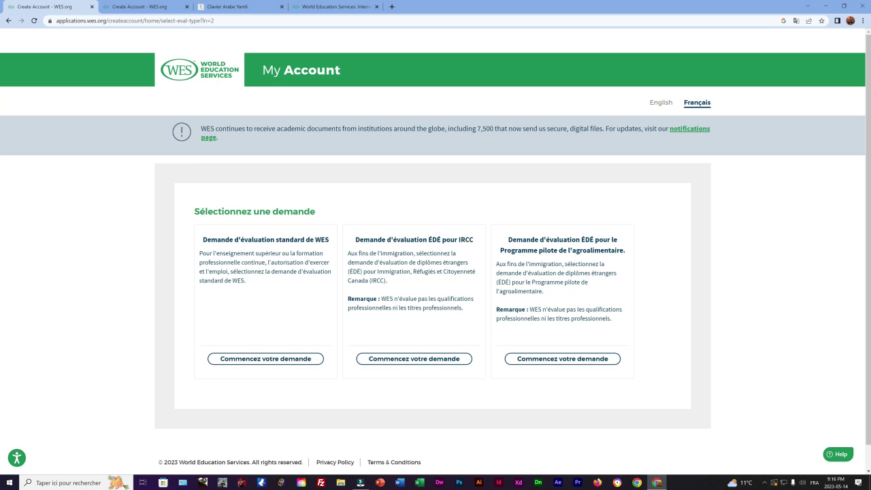
Step: Start the ÉDÉ evaluation application for IRCC, provide the applicant's e-mail address for verification and continue to account creation
{"action": "left_click", "coordinate": [433, 362]}
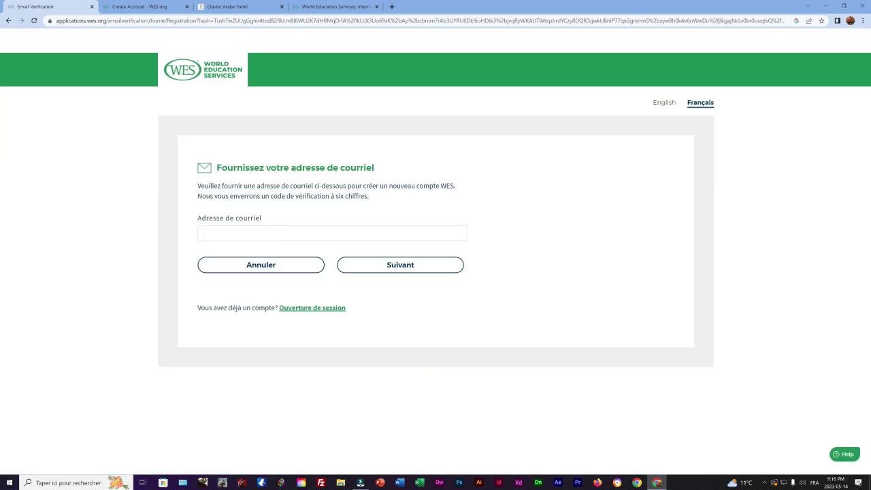
{"action": "left_click", "coordinate": [250, 235]}
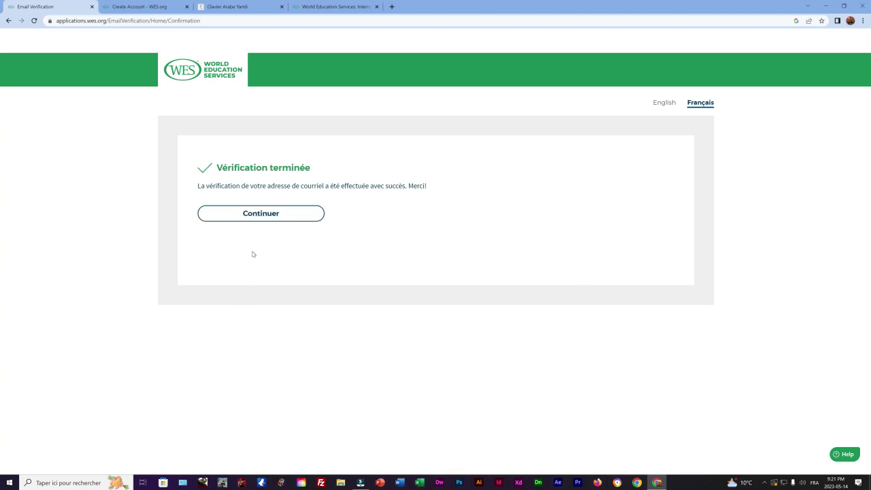
{"action": "left_click", "coordinate": [272, 215]}
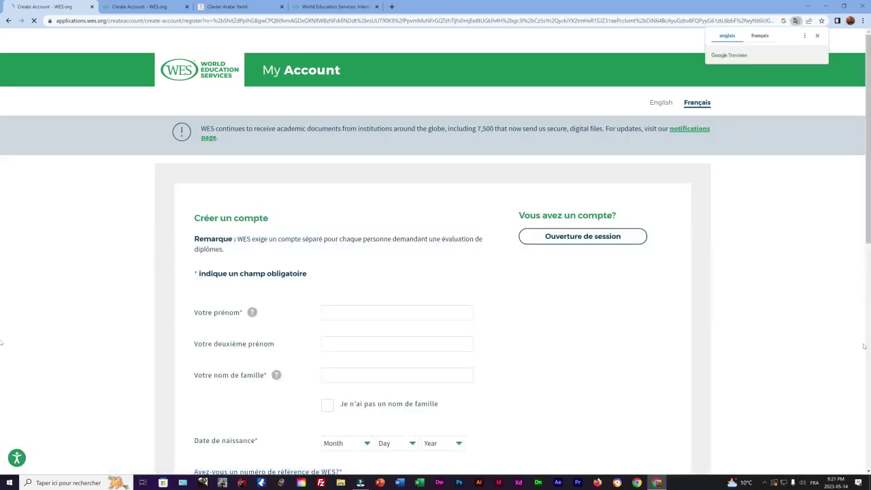
Step: Review the account creation form down to the password requirements and the available security questions
{"action": "scroll", "coordinate": [375, 138], "scroll_direction": "down", "scroll_amount": 8}
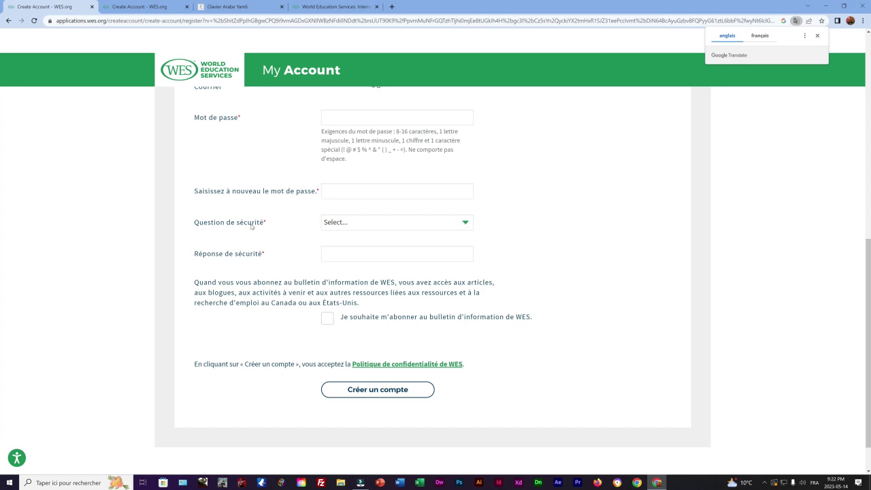
{"action": "left_click", "coordinate": [462, 224]}
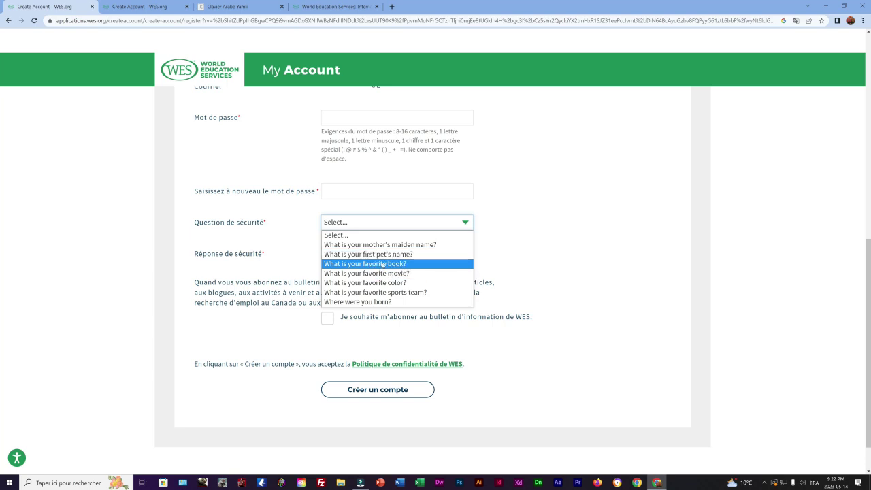
{"action": "left_click", "coordinate": [543, 230]}
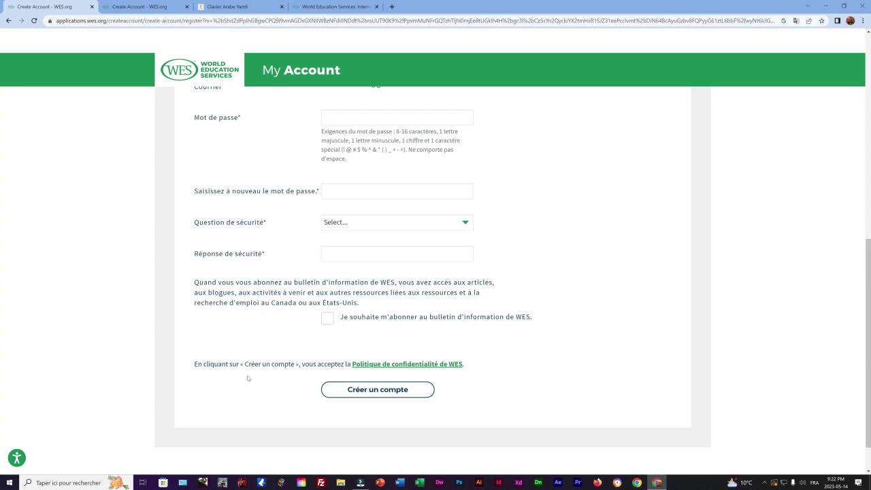
Step: Try to create the account with the form left blank and review which fields are mandatory
{"action": "left_click", "coordinate": [376, 389]}
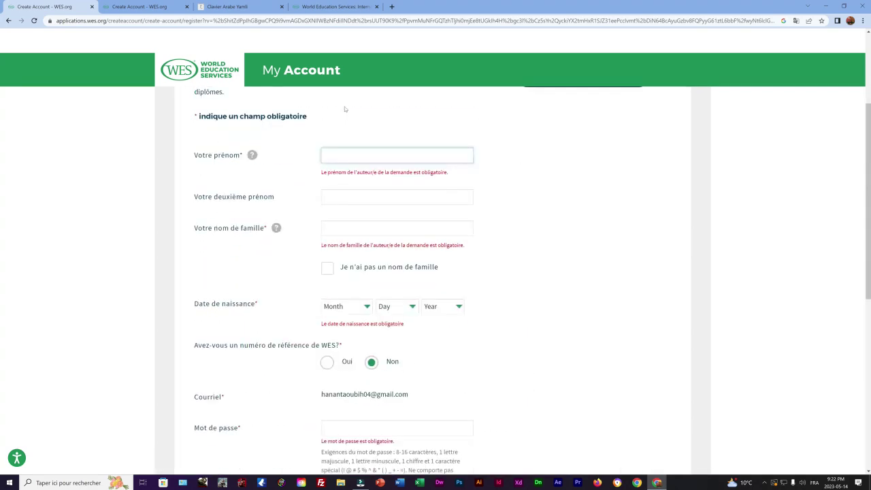
{"action": "scroll", "coordinate": [344, 109], "scroll_direction": "down", "scroll_amount": 3}
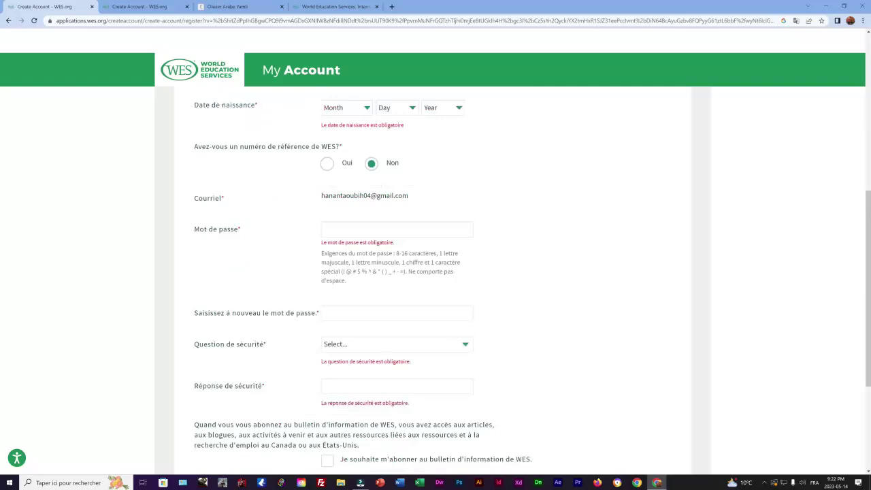
{"action": "scroll", "coordinate": [295, 404], "scroll_direction": "down", "scroll_amount": 2}
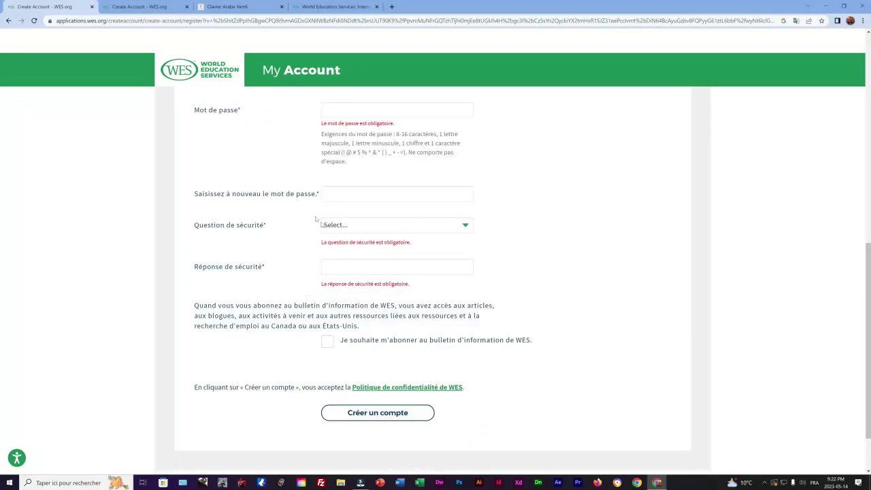
{"action": "scroll", "coordinate": [387, 253], "scroll_direction": "up", "scroll_amount": 4}
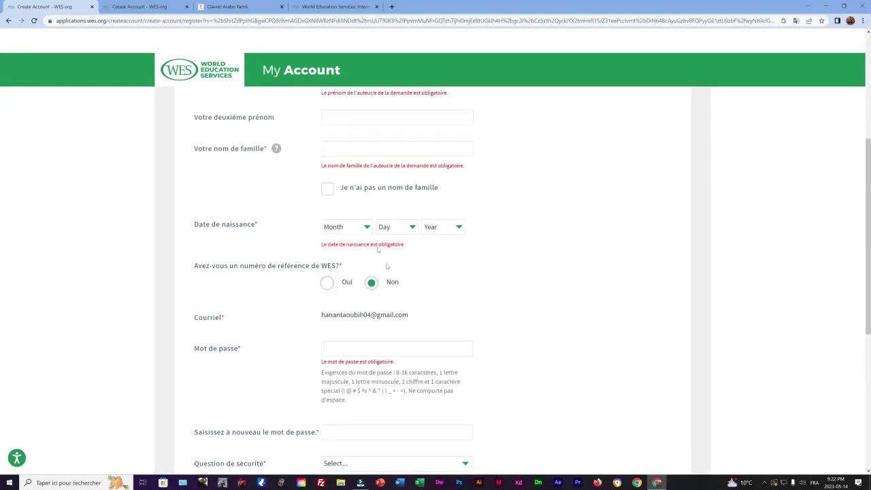
{"action": "scroll", "coordinate": [354, 300], "scroll_direction": "up", "scroll_amount": 2}
{"action": "scroll", "coordinate": [342, 332], "scroll_direction": "up", "scroll_amount": 1}
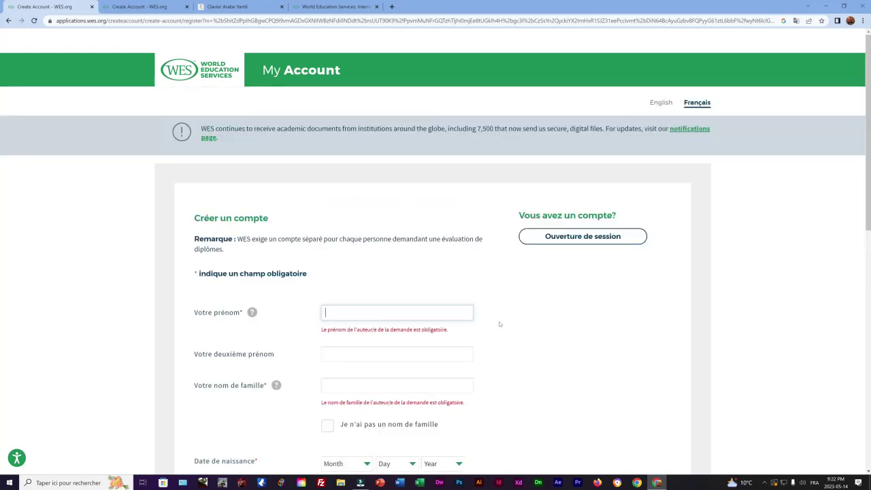
{"action": "scroll", "coordinate": [364, 284], "scroll_direction": "down", "scroll_amount": 1}
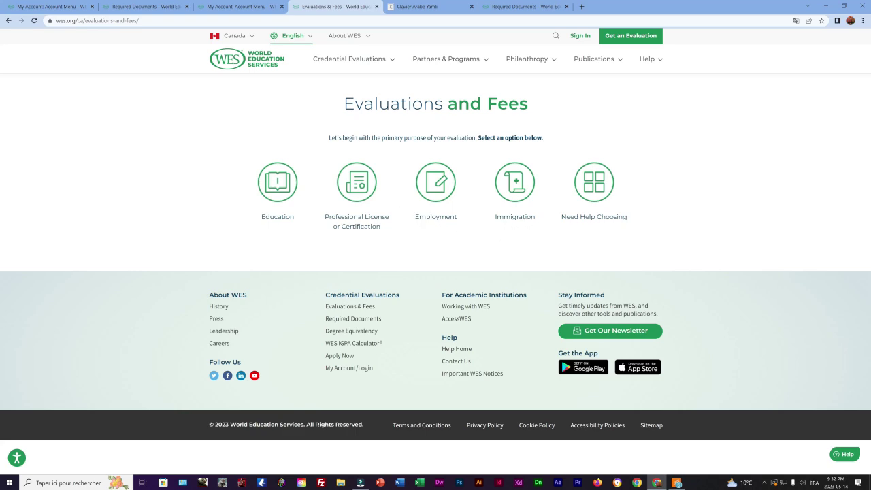
Step: Choose Immigration as the purpose of the evaluation and view the sample ECA report
{"action": "left_click", "coordinate": [514, 182]}
{"action": "scroll", "coordinate": [571, 216], "scroll_direction": "down", "scroll_amount": 1}
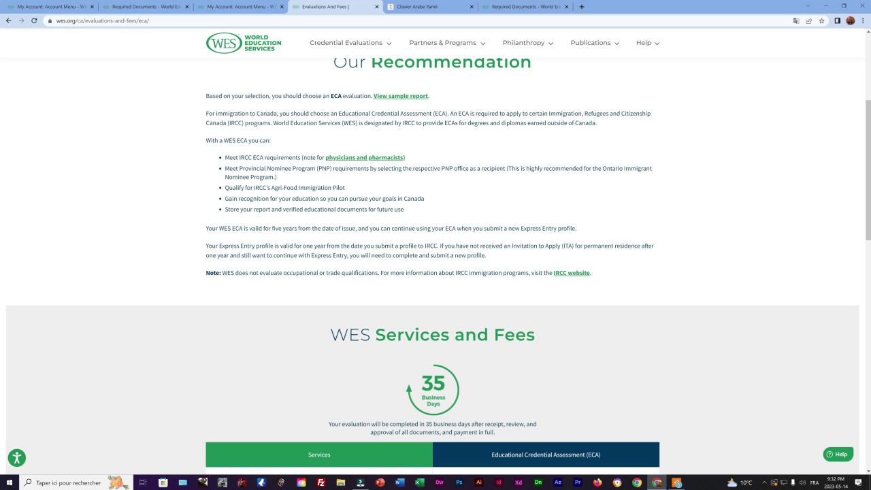
{"action": "left_click", "coordinate": [416, 96]}
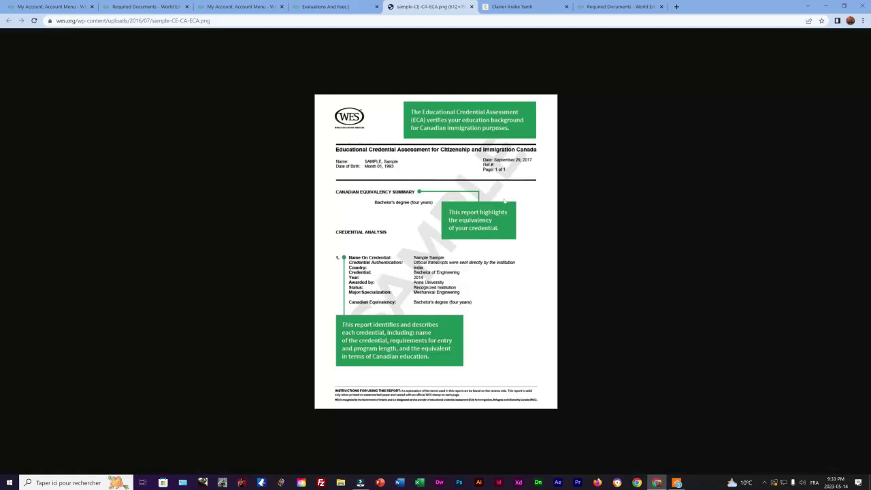
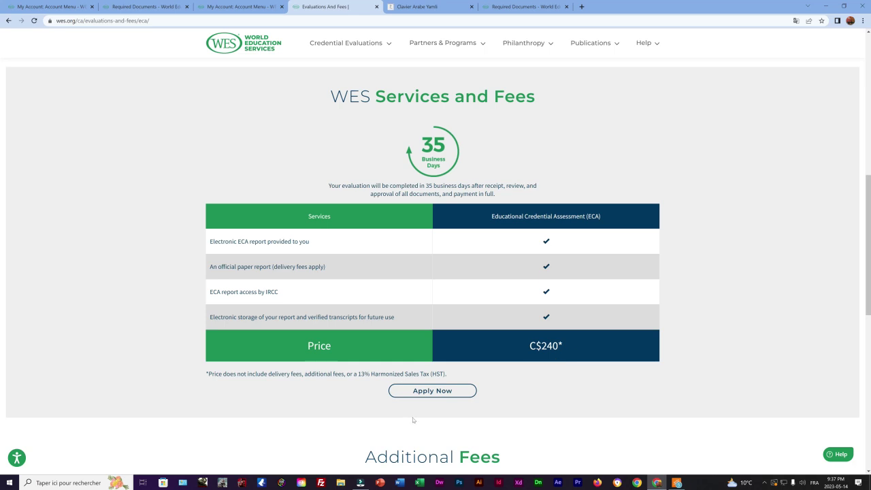
Step: Review the ECA price, delivery options and additional fees for updates and duplicate reports
{"action": "scroll", "coordinate": [429, 391], "scroll_direction": "down", "scroll_amount": 4}
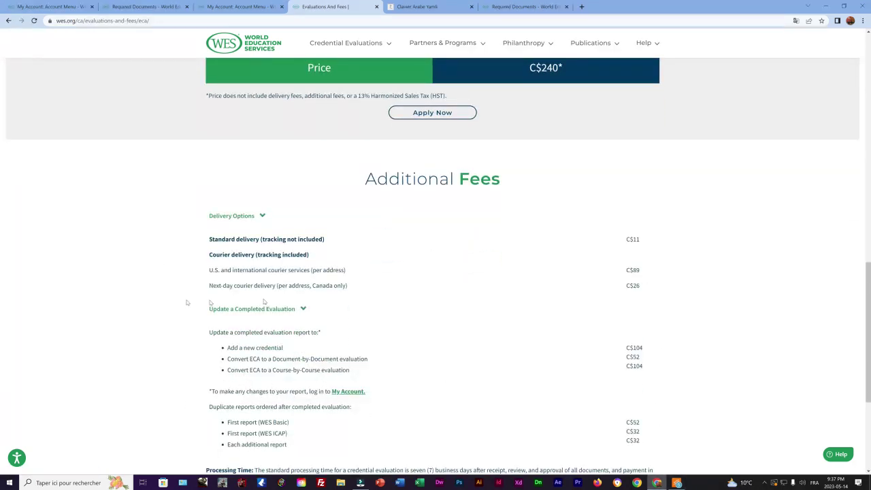
{"action": "scroll", "coordinate": [554, 216], "scroll_direction": "up", "scroll_amount": 1}
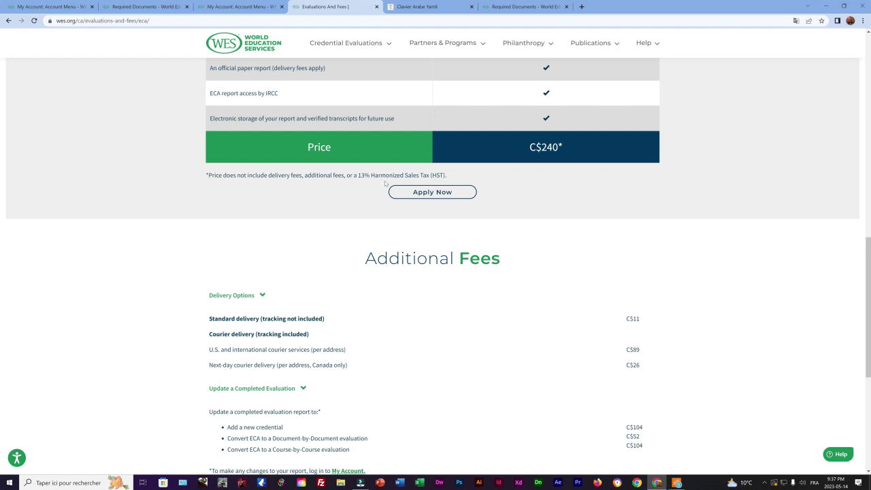
{"action": "scroll", "coordinate": [384, 307], "scroll_direction": "down", "scroll_amount": 1}
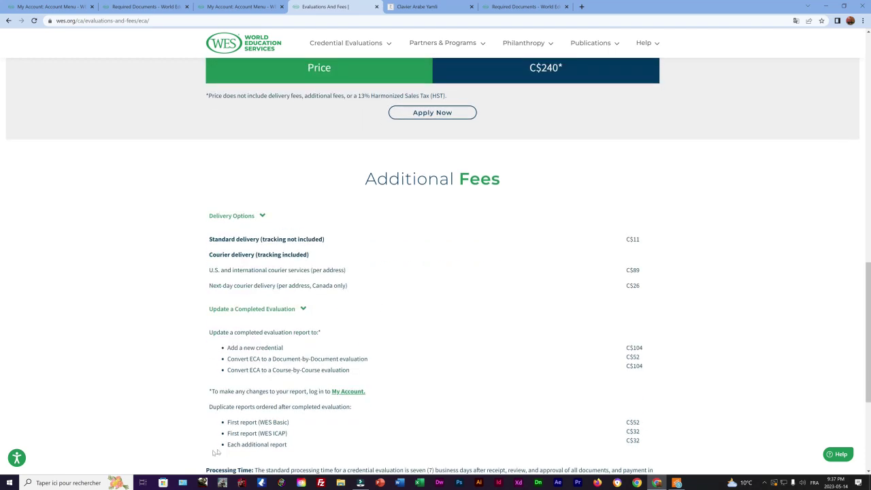
Step: Switch to the Required Documents page and answer Yes to applying for IRCC
{"action": "key", "text": "ctrl+Tab"}
{"action": "key", "text": "ctrl+Tab"}
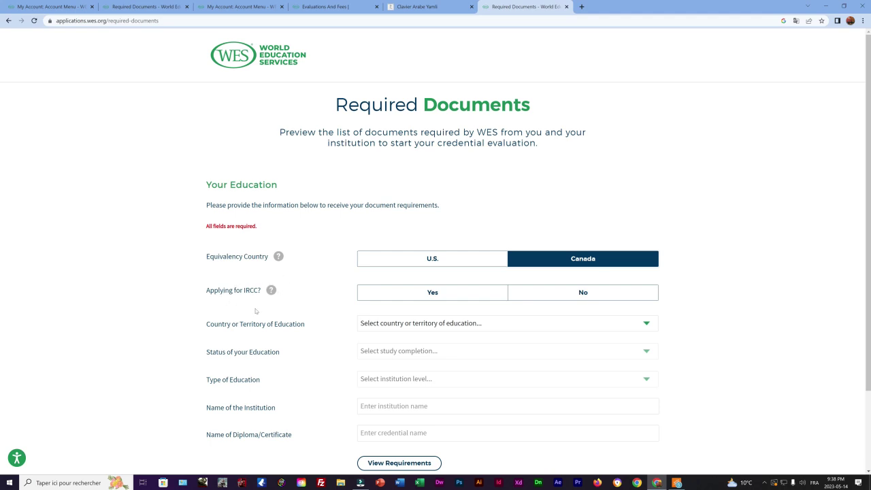
{"action": "left_click", "coordinate": [476, 296]}
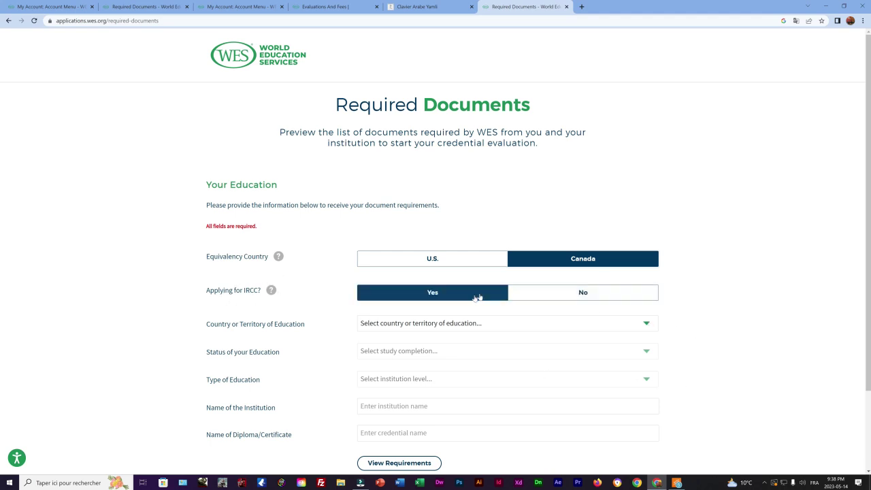
Step: Set the country or territory of education to Morocco
{"action": "left_click", "coordinate": [649, 324]}
{"action": "scroll", "coordinate": [381, 391], "scroll_direction": "down", "scroll_amount": 3}
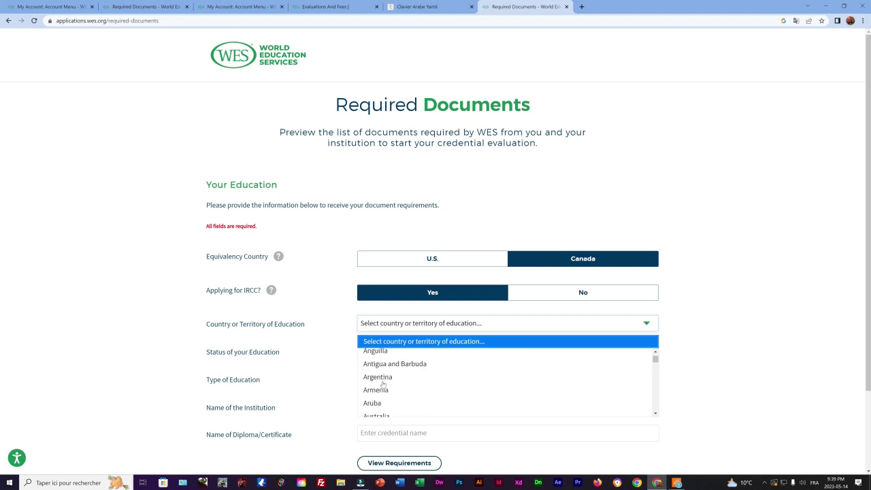
{"action": "scroll", "coordinate": [385, 406], "scroll_direction": "down", "scroll_amount": 2}
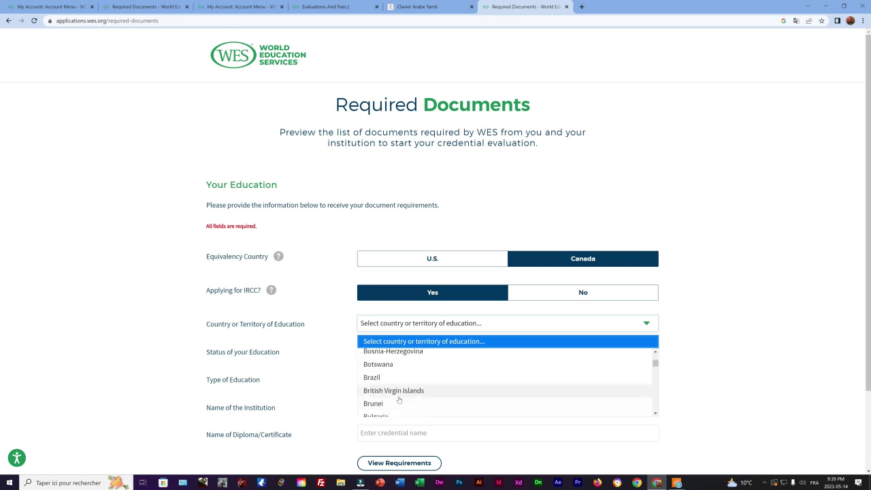
{"action": "key", "text": "m"}
{"action": "scroll", "coordinate": [400, 396], "scroll_direction": "down", "scroll_amount": 2}
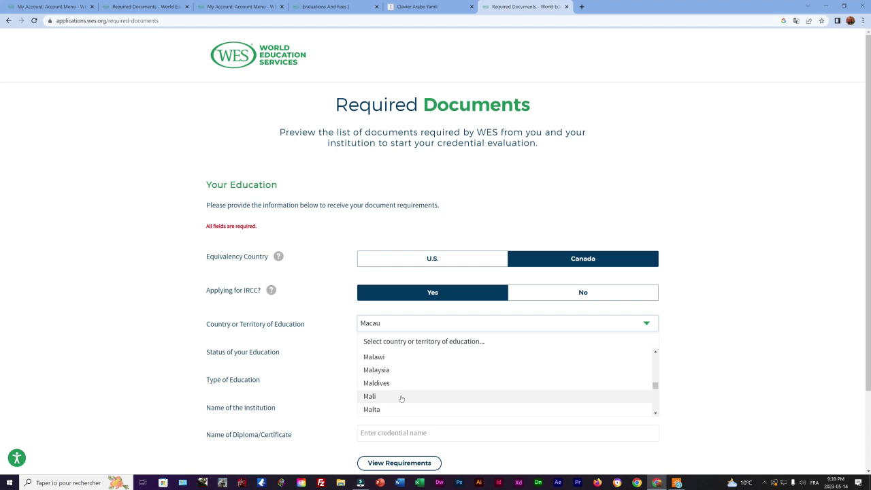
{"action": "scroll", "coordinate": [401, 399], "scroll_direction": "down", "scroll_amount": 5}
{"action": "scroll", "coordinate": [402, 398], "scroll_direction": "down", "scroll_amount": 1}
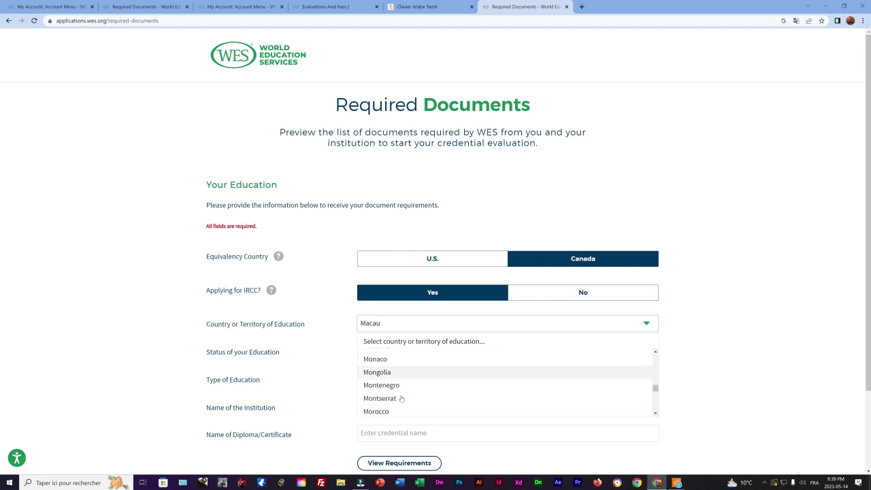
{"action": "scroll", "coordinate": [401, 398], "scroll_direction": "down", "scroll_amount": 1}
{"action": "left_click", "coordinate": [400, 398]}
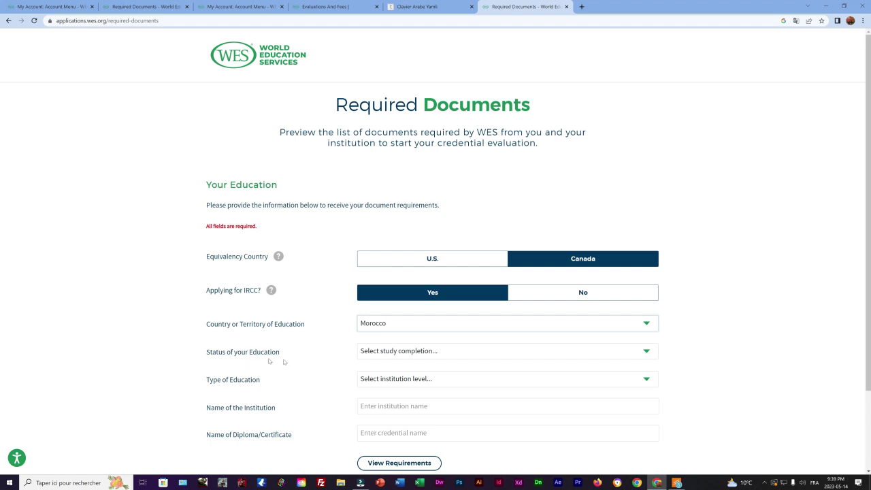
Step: Set the status of education to Completed and the type of education to Higher Education
{"action": "left_click", "coordinate": [646, 351]}
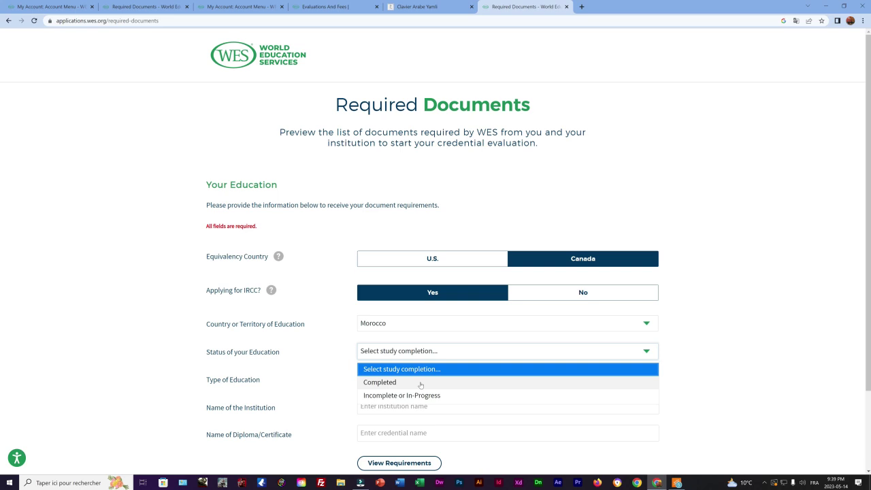
{"action": "left_click", "coordinate": [420, 383]}
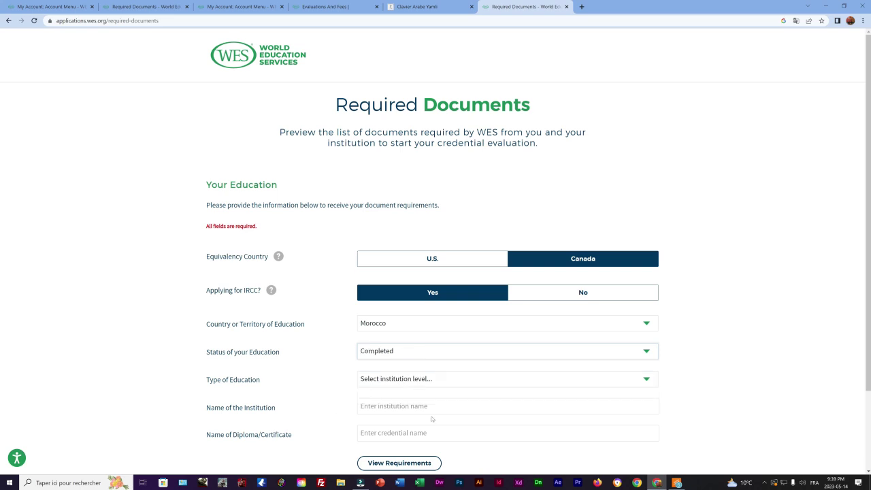
{"action": "scroll", "coordinate": [448, 308], "scroll_direction": "down", "scroll_amount": 2}
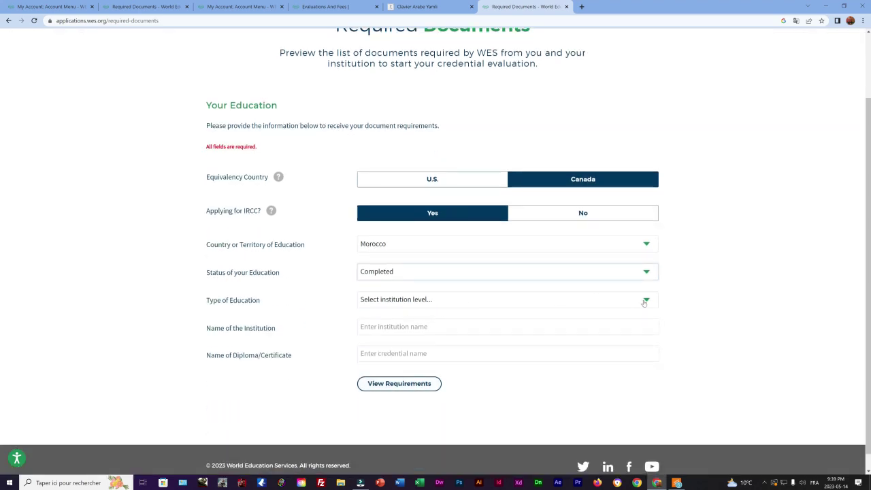
{"action": "left_click", "coordinate": [510, 303]}
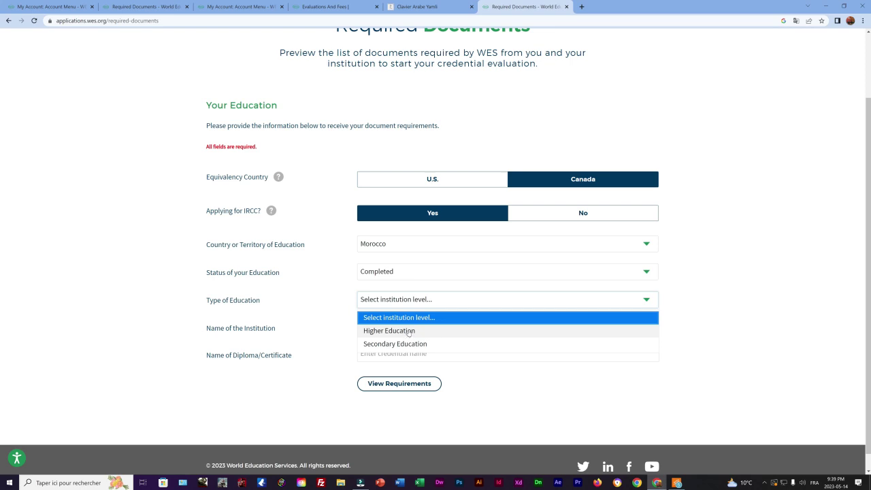
{"action": "left_click", "coordinate": [407, 332]}
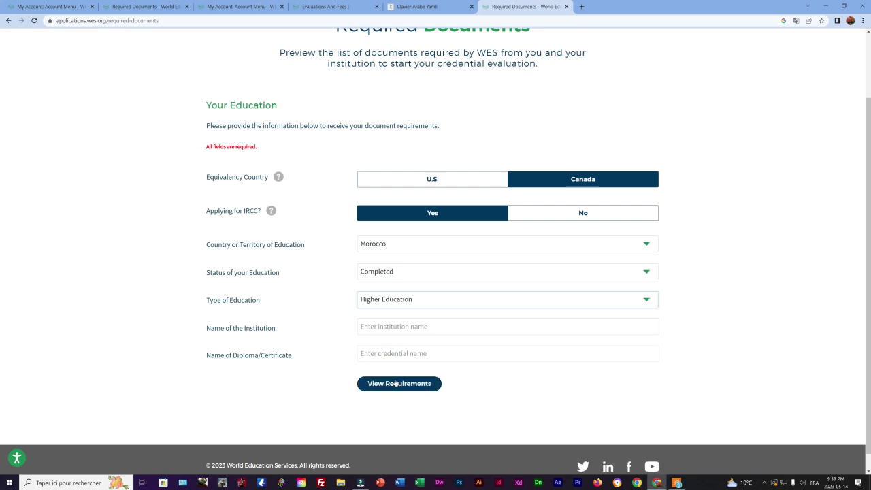
Step: Search the institutions for "université" and choose Université Cadi Ayyad as the institution name
{"action": "key", "text": "Tab"}
{"action": "type", "text": "univer"}
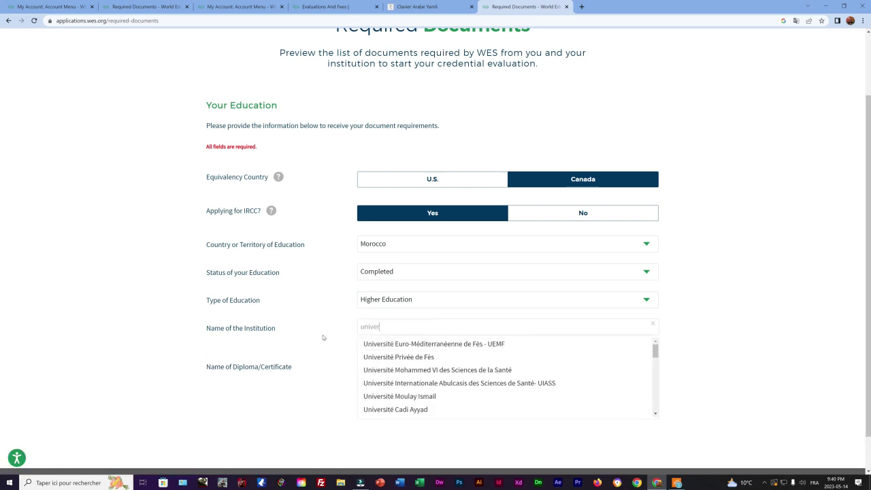
{"action": "type", "text": "sité"}
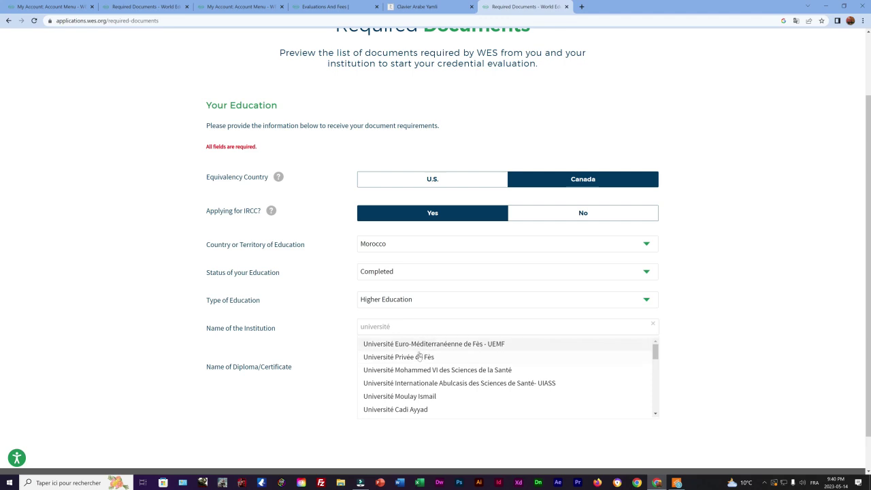
{"action": "left_click", "coordinate": [396, 409]}
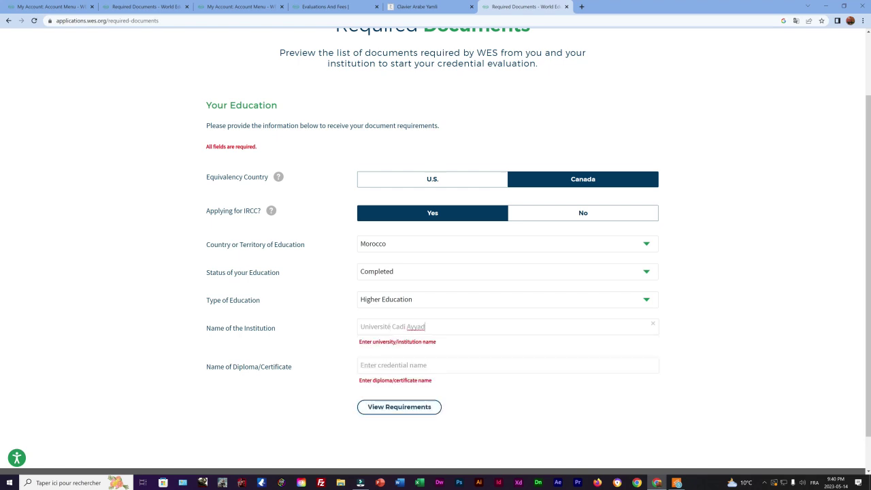
Step: Search the diploma names for "bache", choose Bachelor en Banque et Finance, and view the document requirements
{"action": "left_click", "coordinate": [361, 353]}
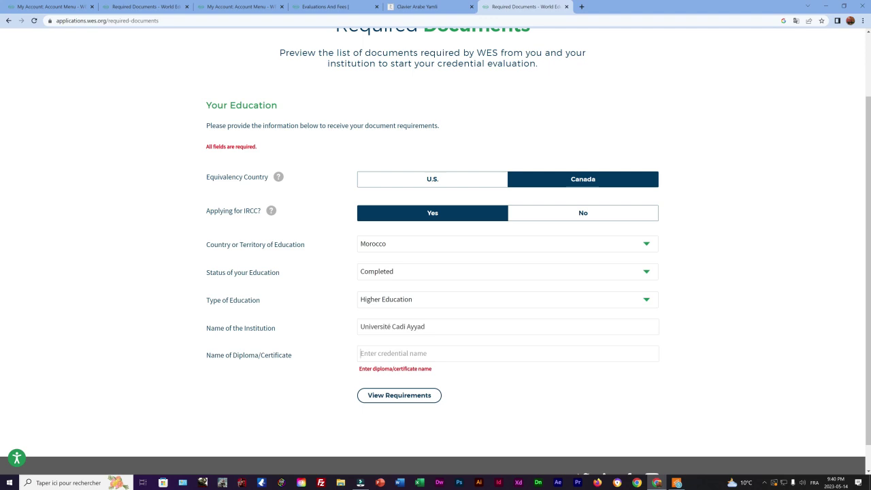
{"action": "type", "text": "Lache"}
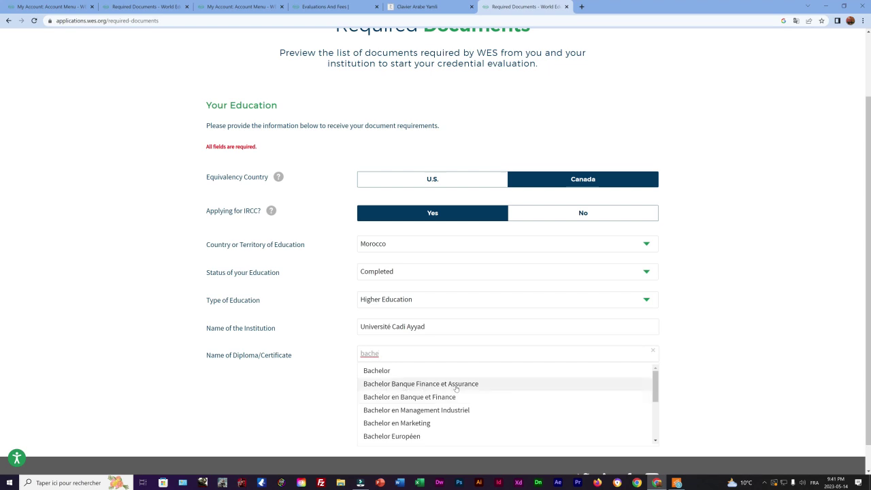
{"action": "left_click", "coordinate": [420, 397]}
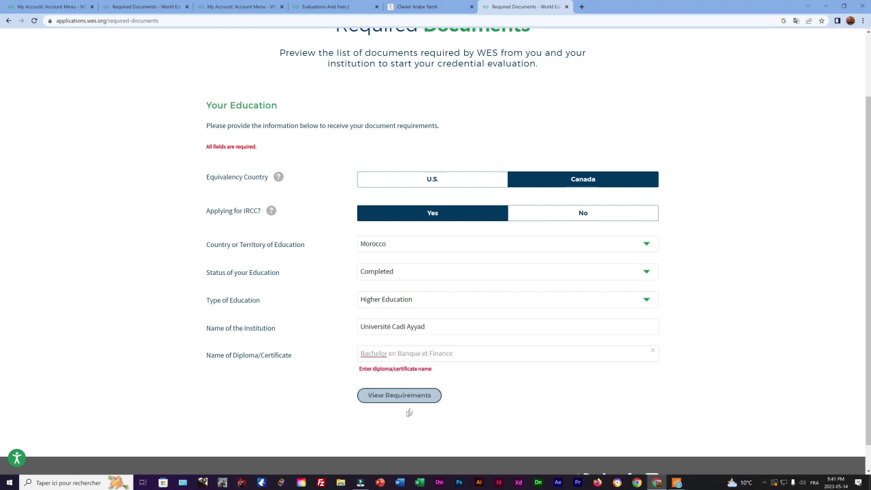
{"action": "left_click", "coordinate": [410, 396]}
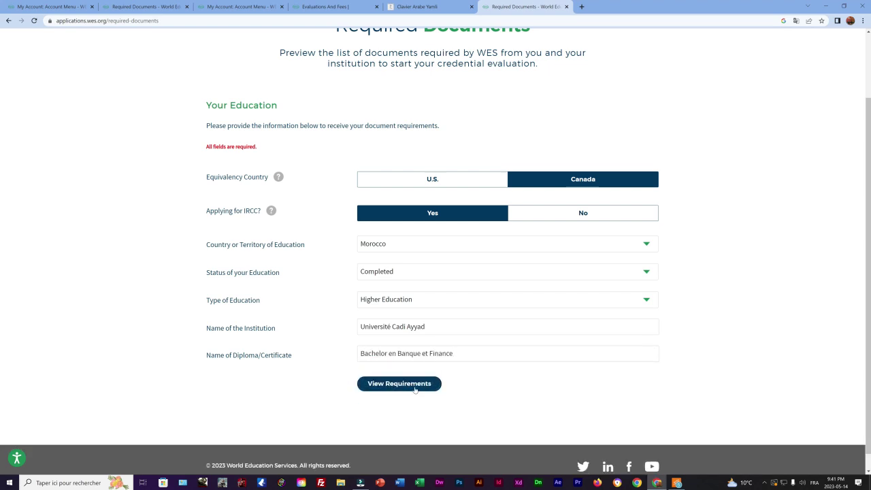
{"action": "left_click", "coordinate": [415, 385]}
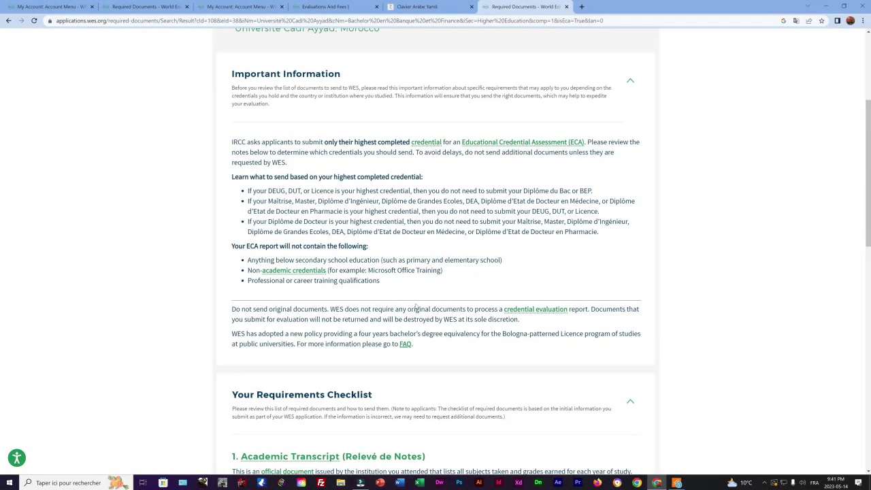
Step: Review the important information, the official document definition, the academic transcript and degree certificate requirements, and the instructions for sending documents
{"action": "scroll", "coordinate": [417, 306], "scroll_direction": "down", "scroll_amount": 1}
{"action": "scroll", "coordinate": [311, 370], "scroll_direction": "down", "scroll_amount": 1}
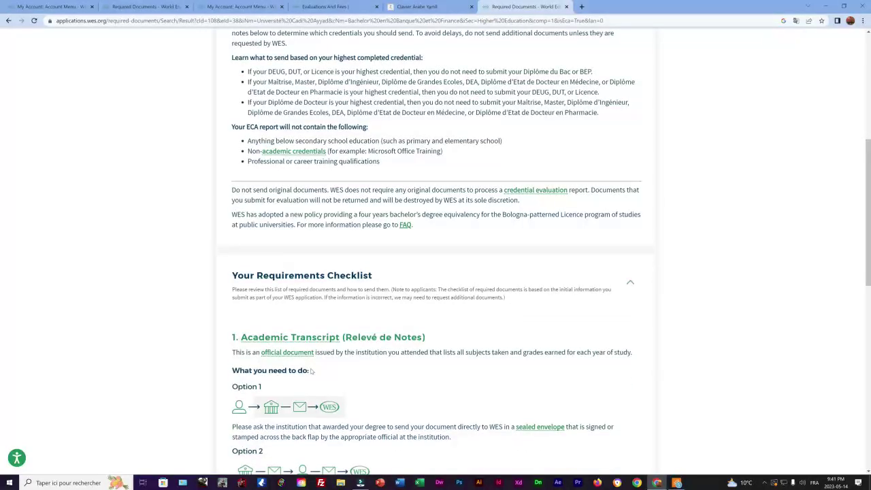
{"action": "scroll", "coordinate": [311, 369], "scroll_direction": "down", "scroll_amount": 1}
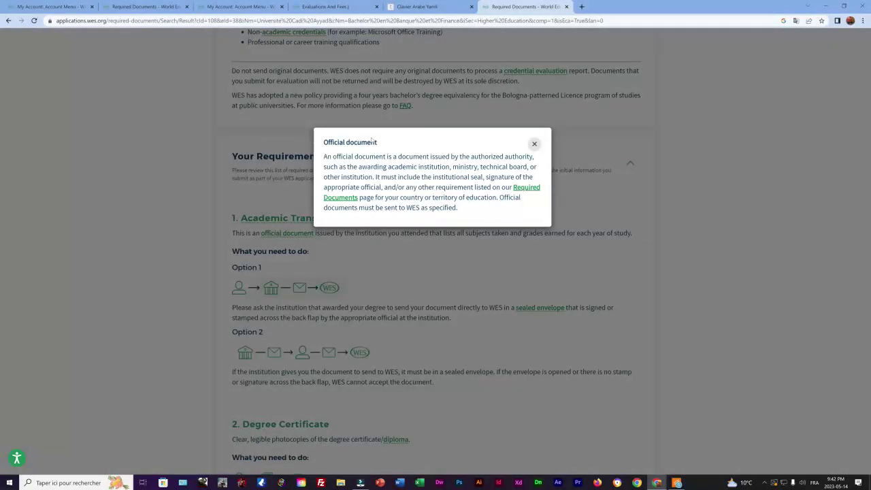
{"action": "left_click", "coordinate": [534, 144]}
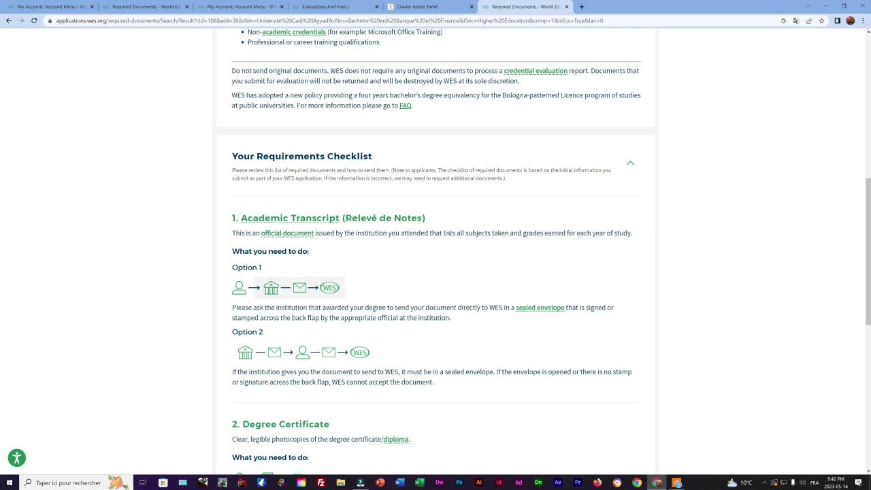
{"action": "scroll", "coordinate": [358, 250], "scroll_direction": "down", "scroll_amount": 2}
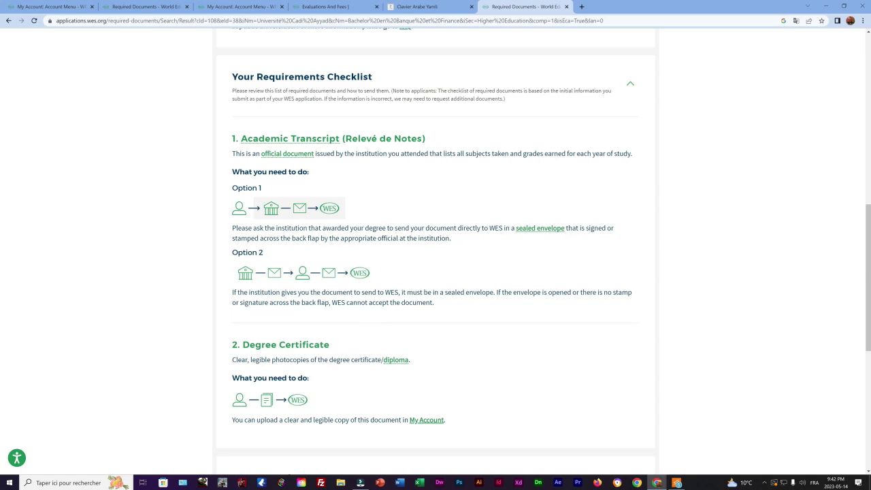
{"action": "scroll", "coordinate": [225, 298], "scroll_direction": "down", "scroll_amount": 1}
{"action": "scroll", "coordinate": [225, 298], "scroll_direction": "down", "scroll_amount": 2}
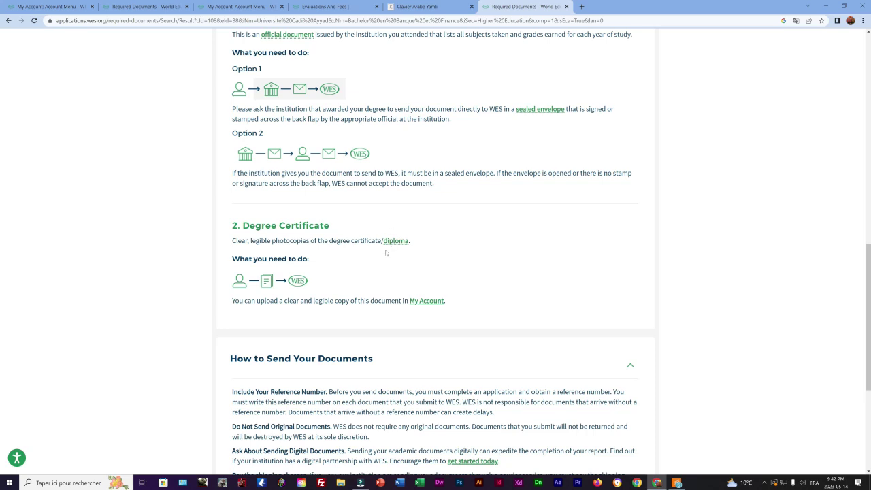
{"action": "scroll", "coordinate": [394, 275], "scroll_direction": "down", "scroll_amount": 1}
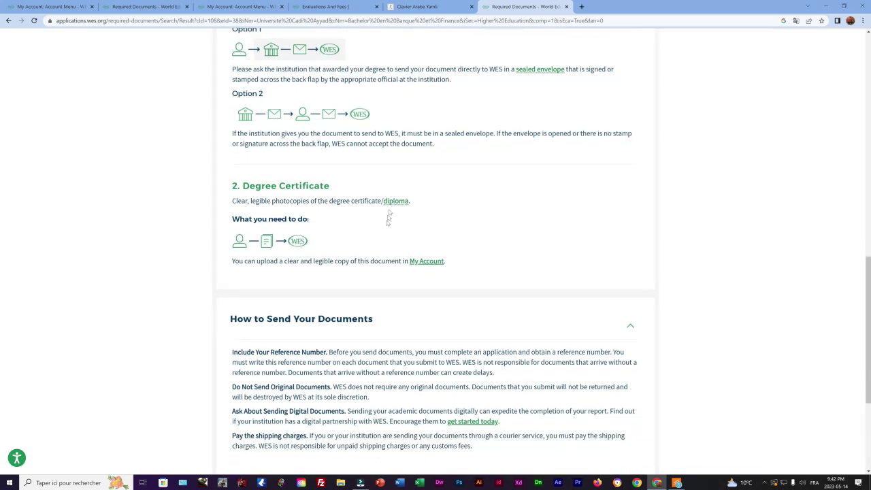
{"action": "scroll", "coordinate": [376, 282], "scroll_direction": "down", "scroll_amount": 1}
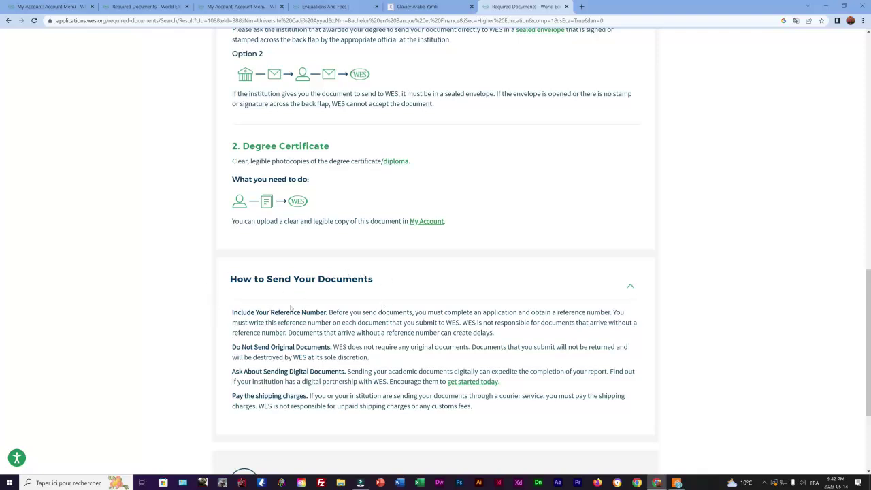
{"action": "scroll", "coordinate": [436, 252], "scroll_direction": "down", "scroll_amount": 1}
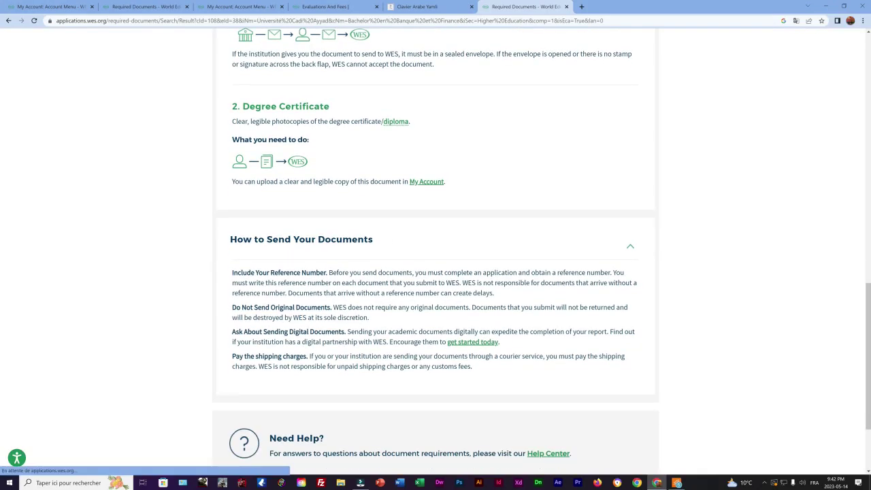
{"action": "scroll", "coordinate": [289, 348], "scroll_direction": "down", "scroll_amount": 1}
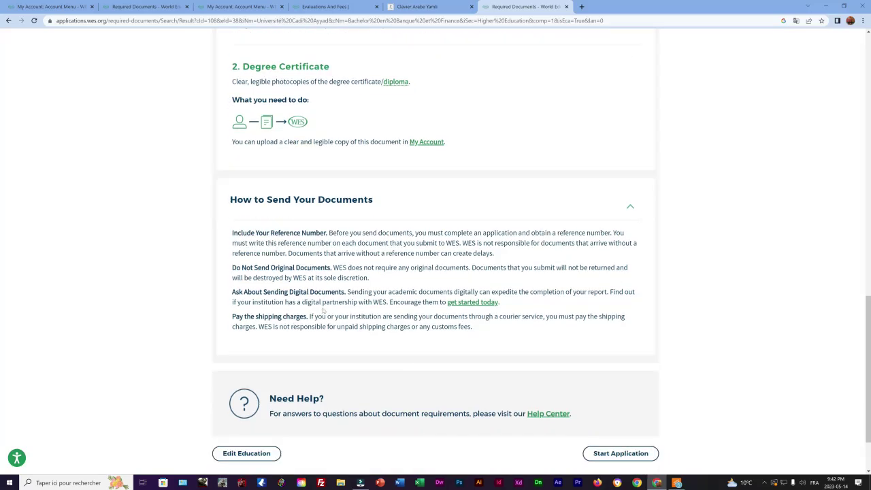